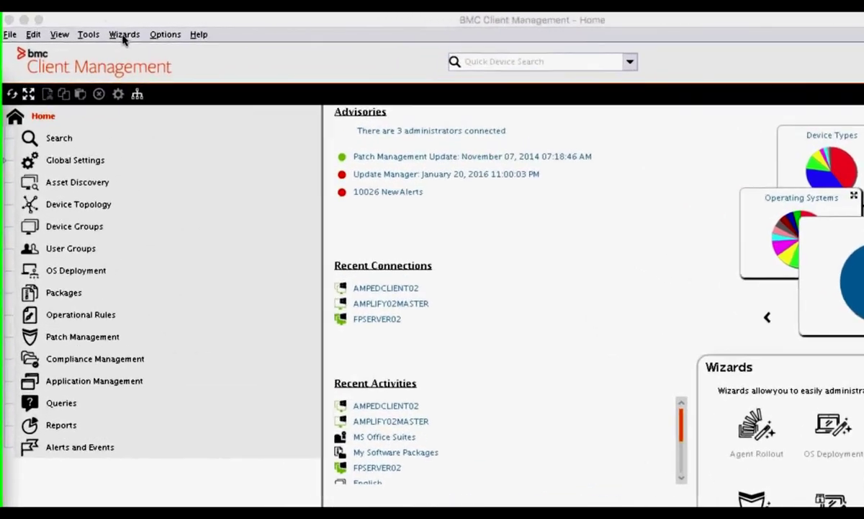
Review the core setup options of the Agent Rollout wizard and close it without starting a rollout.
click(101, 30)
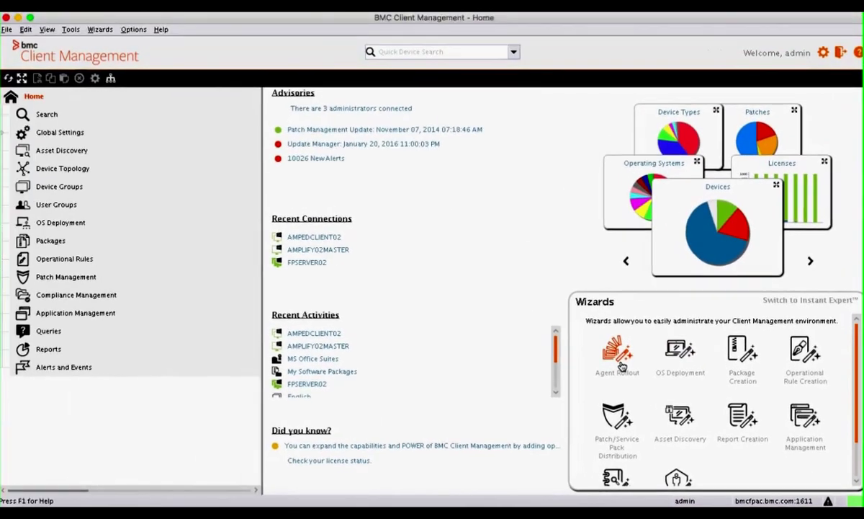
click(618, 353)
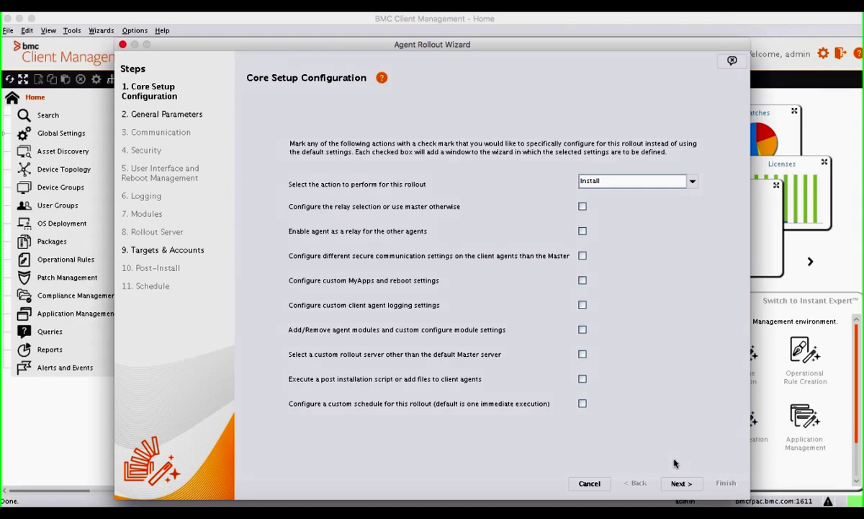
click(590, 482)
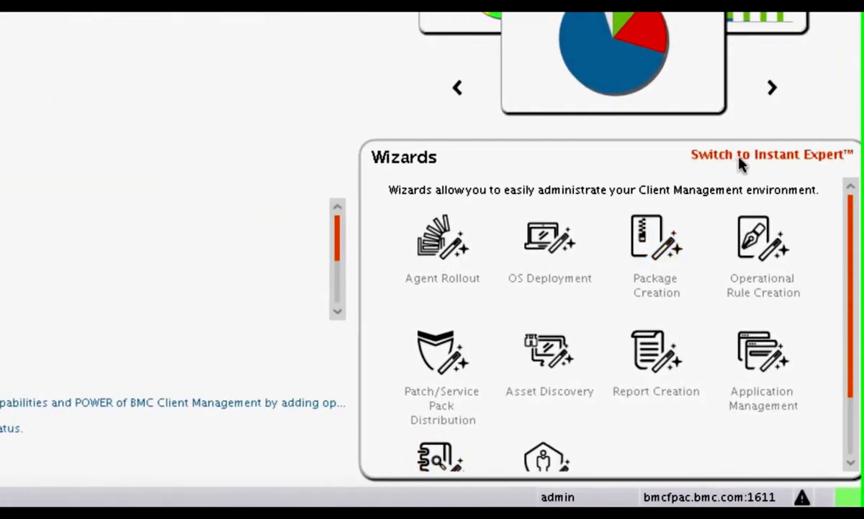
Switch the home page to Instant Expert and open the Create Device Groups guided task at Step 1, Create a Static Device Group.
click(742, 156)
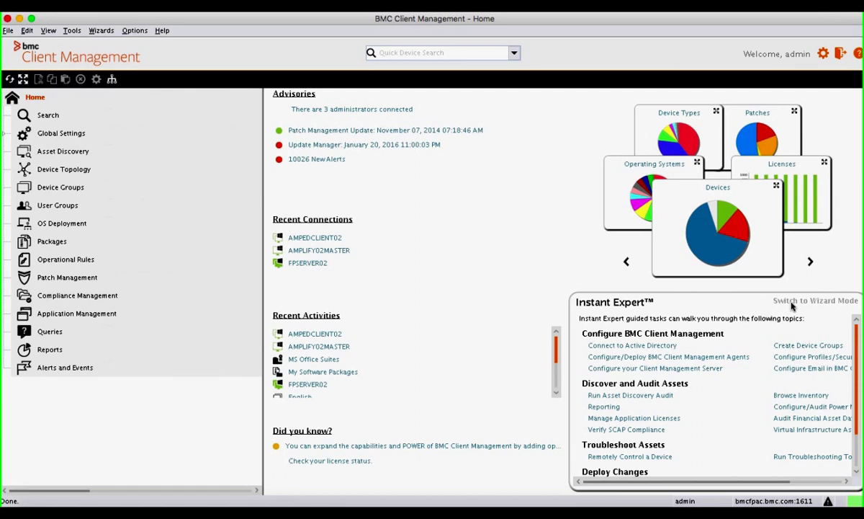
click(779, 348)
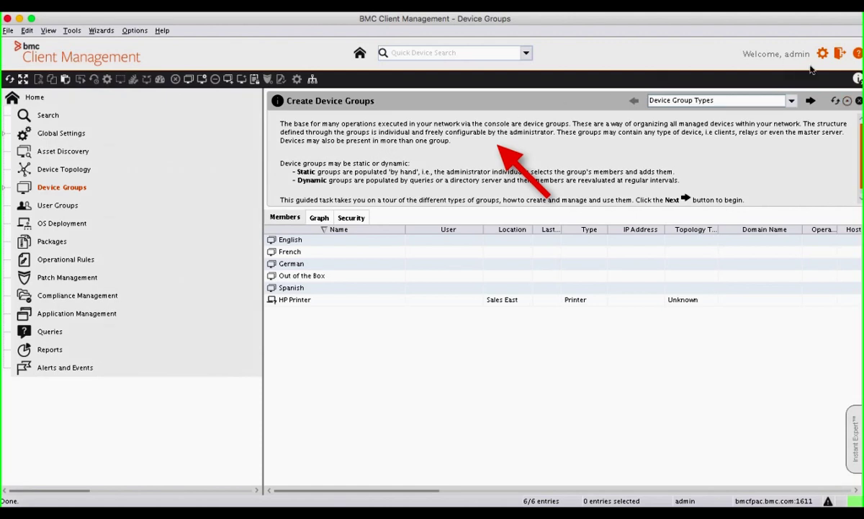
click(810, 101)
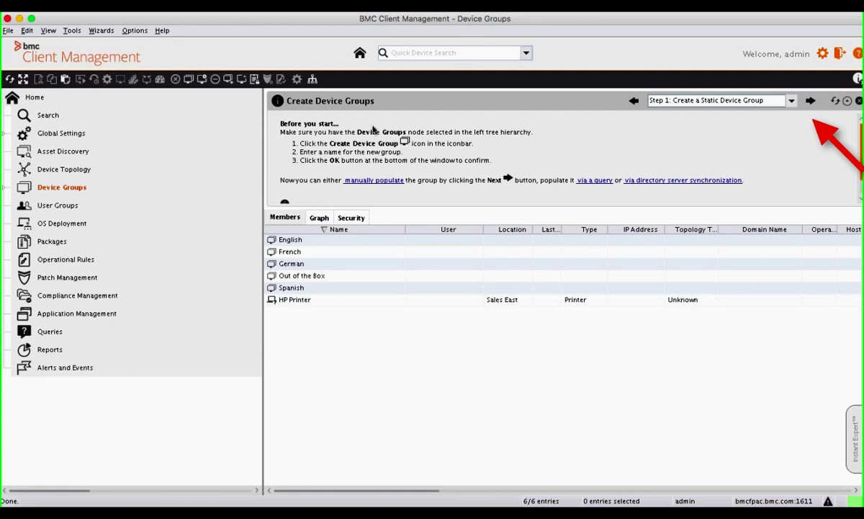
Create a static device group named New Group under Device Groups and advance the guided task.
click(189, 79)
text(New Group)
click(536, 377)
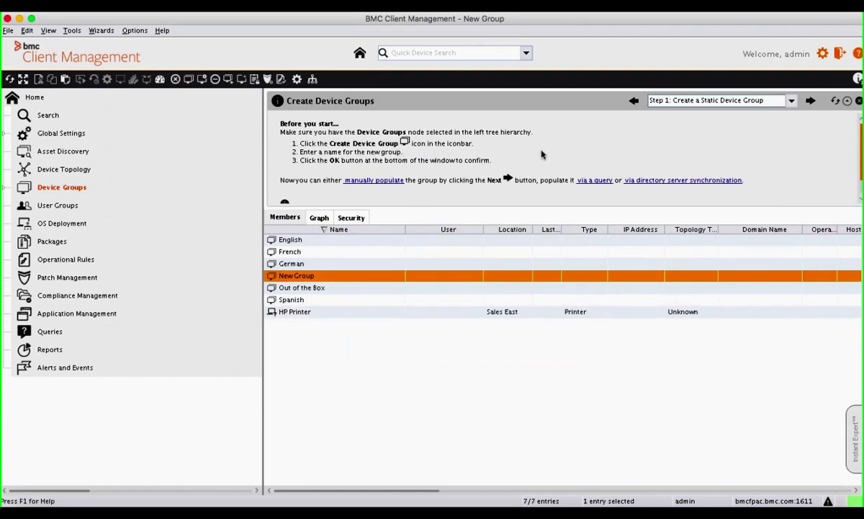
click(810, 102)
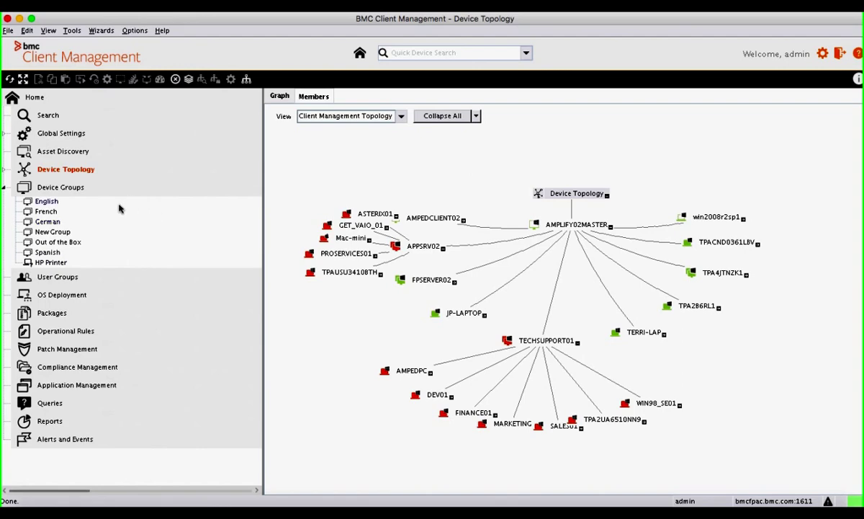
Examine the All Devices members in the Out of the Box device group, view AMPEDCLIENT02's general attributes, and collapse Device Groups.
click(64, 189)
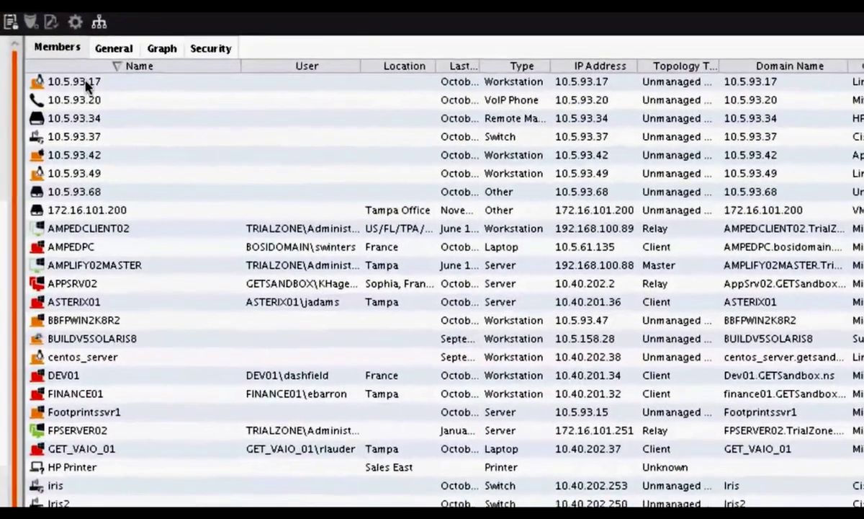
click(245, 109)
click(244, 123)
click(79, 119)
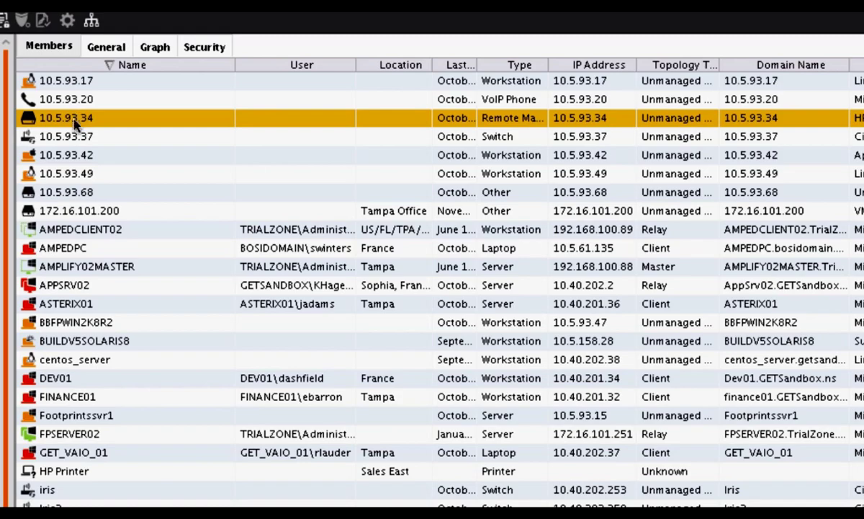
click(71, 137)
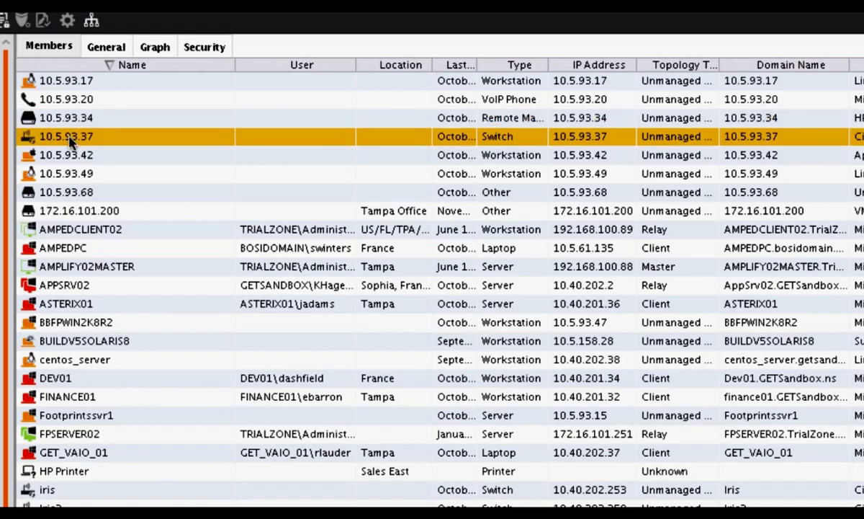
click(83, 231)
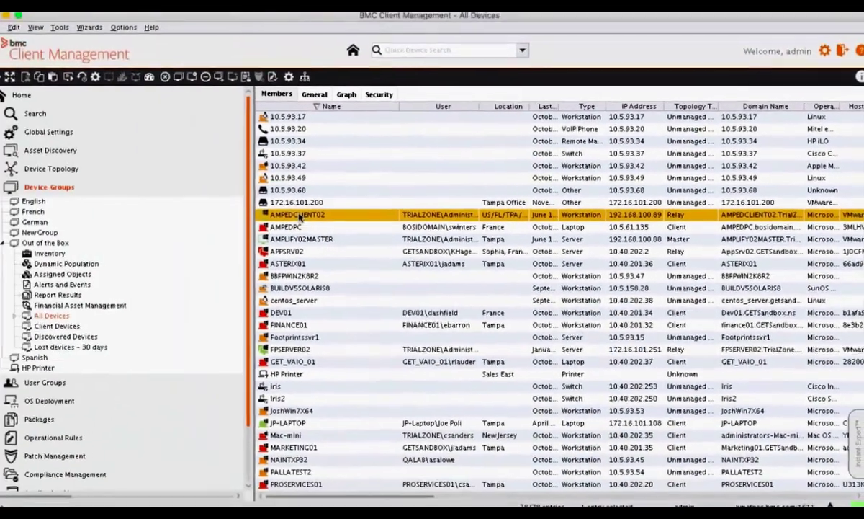
double_click(82, 230)
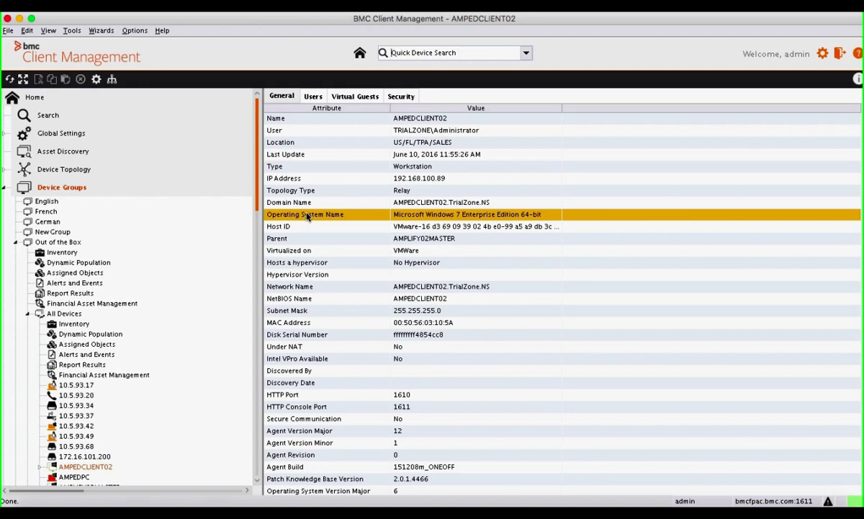
click(4, 188)
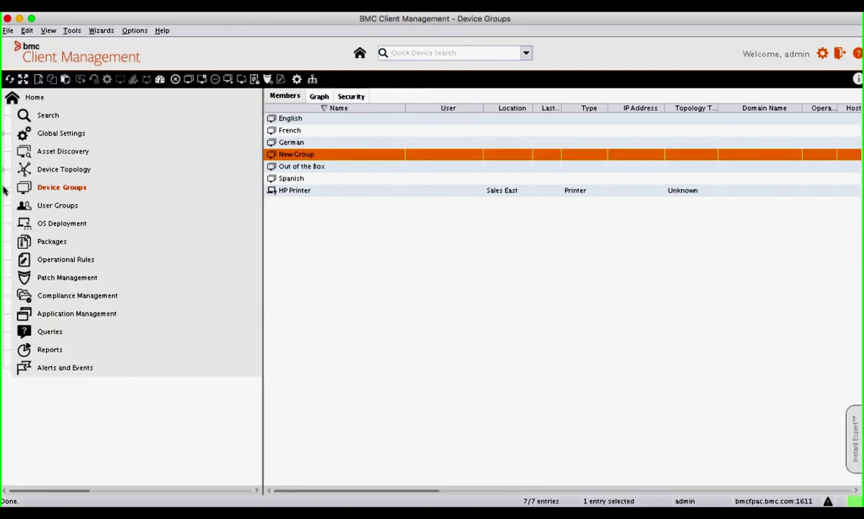
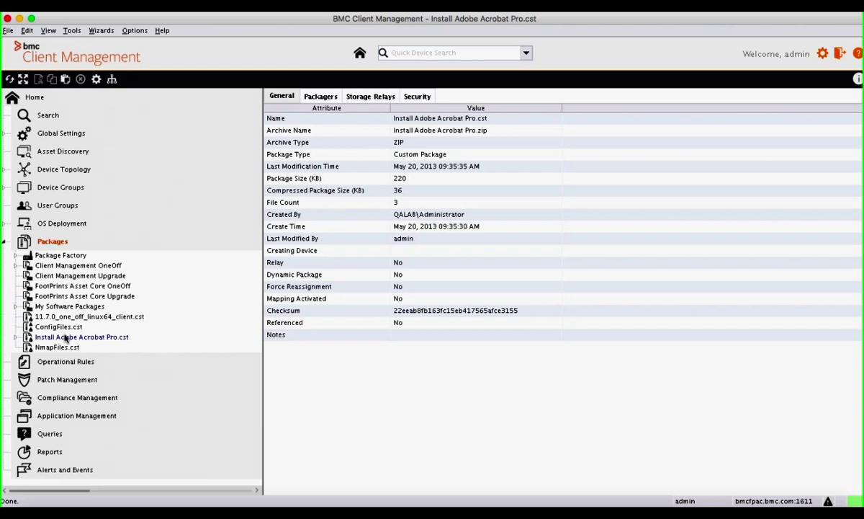
Open Operational Rules, collapsing the Packages branch and expanding the rule folders in the tree.
click(63, 361)
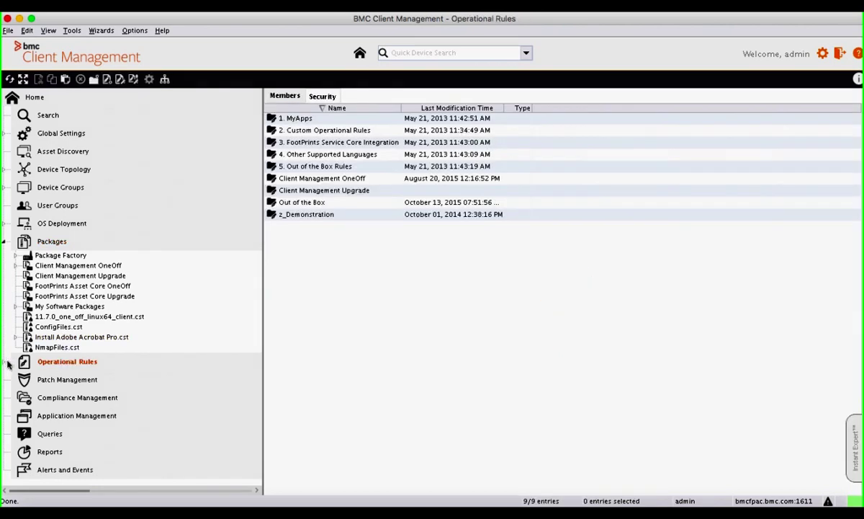
click(4, 241)
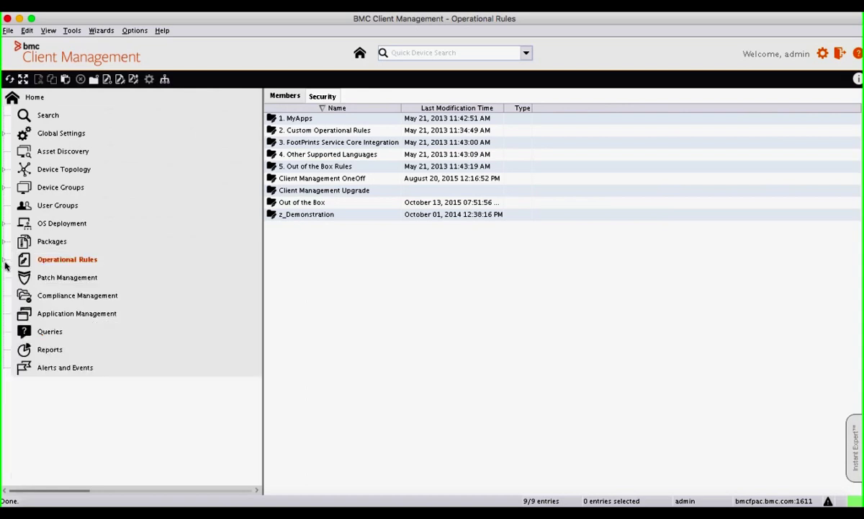
click(4, 259)
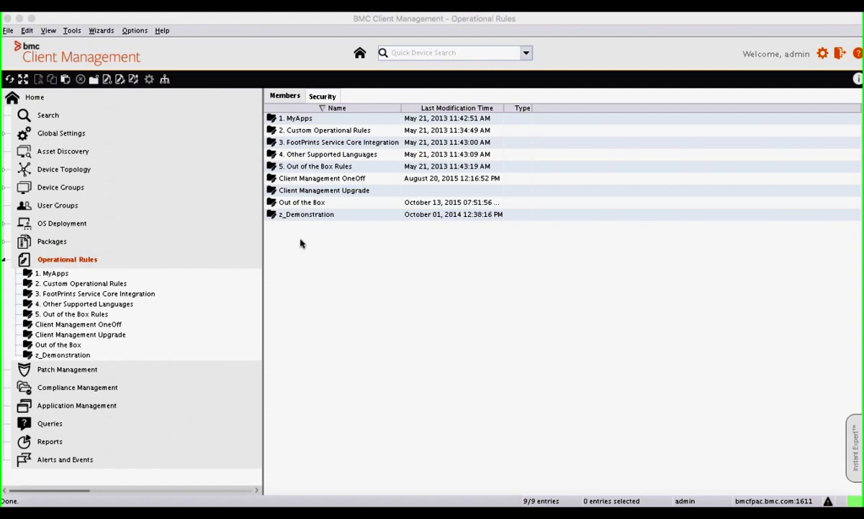
Start a new operational rule with the Operational Rule Creation wizard and add a Check File Date step with its default parameters.
click(100, 31)
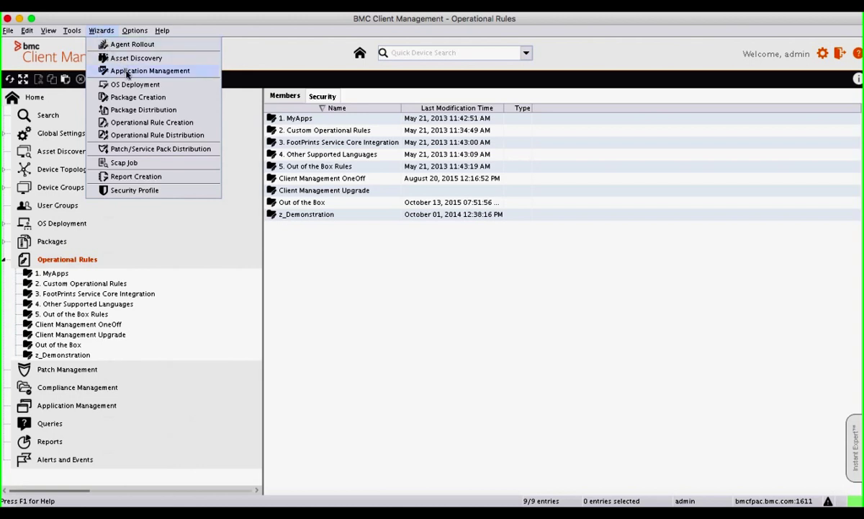
click(138, 122)
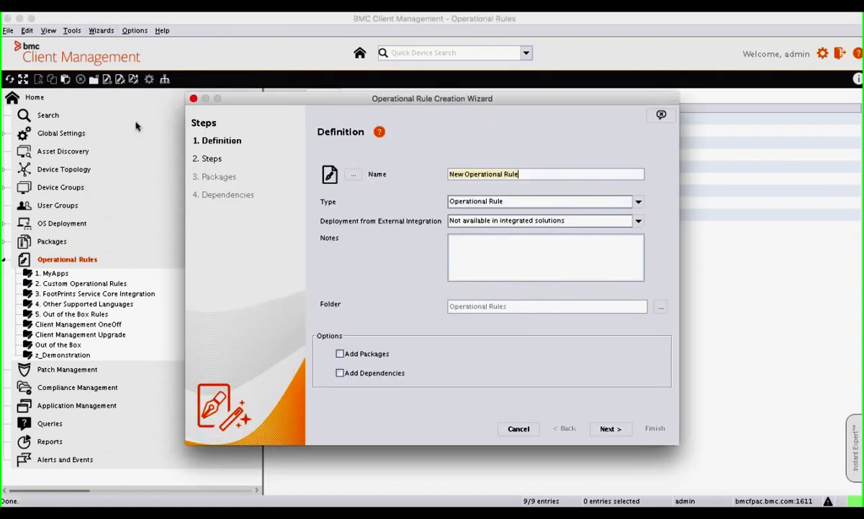
click(609, 429)
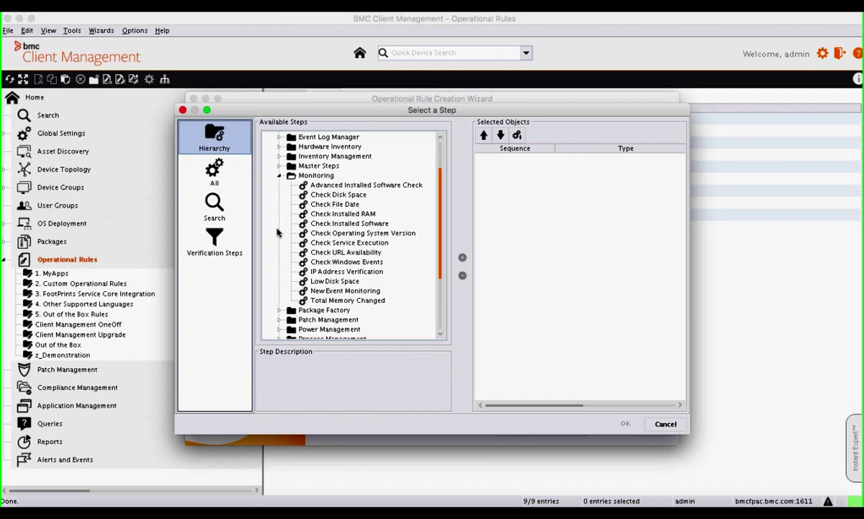
double_click(316, 205)
click(526, 405)
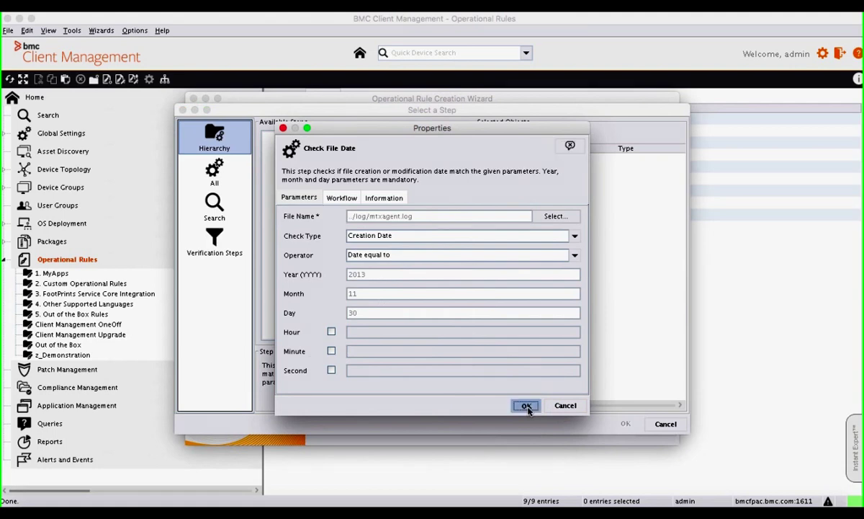
Add a Delete File Occurrences step from Directory and File Handling with its default parameters and confirm the step selection.
scroll(331, 223, up, 5)
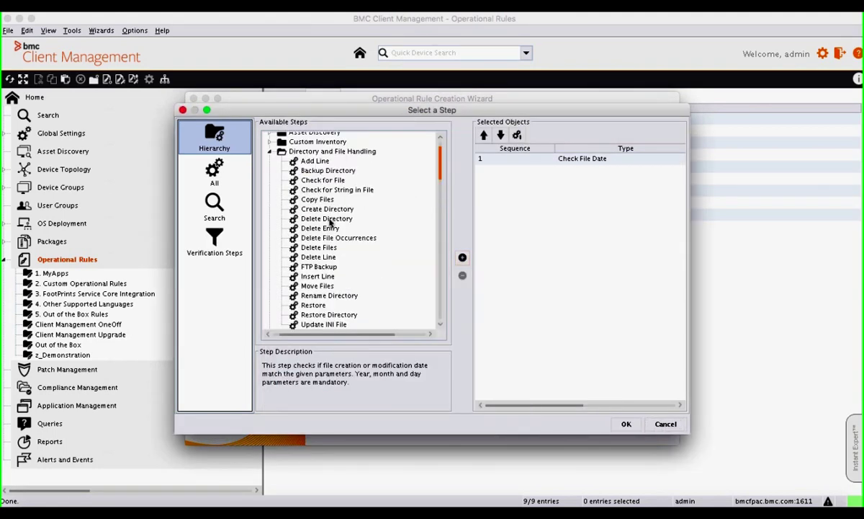
click(331, 220)
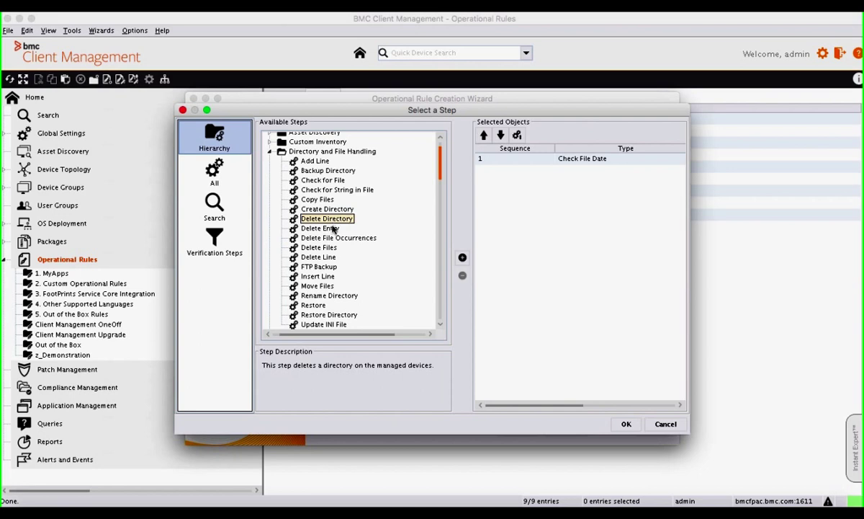
click(323, 228)
click(326, 239)
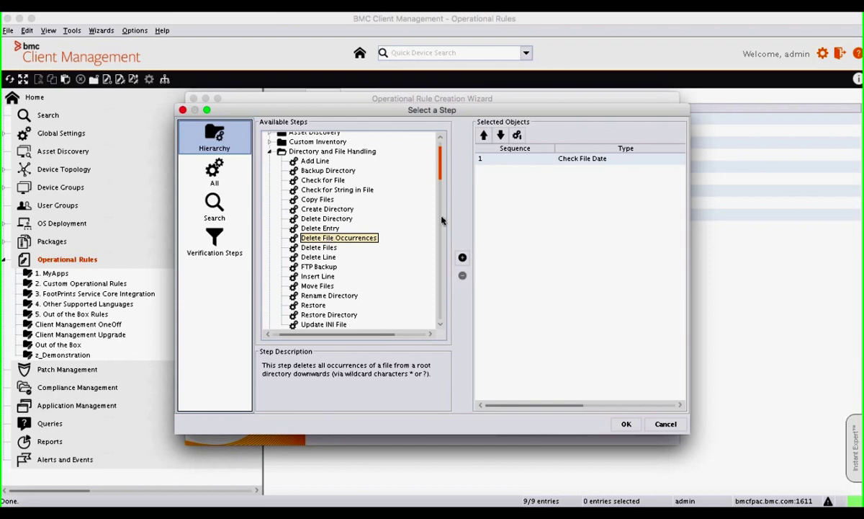
click(462, 257)
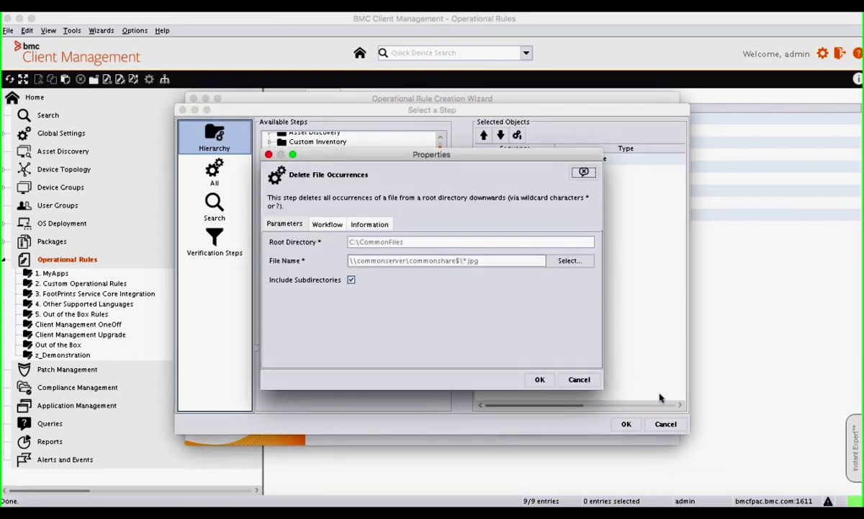
click(540, 379)
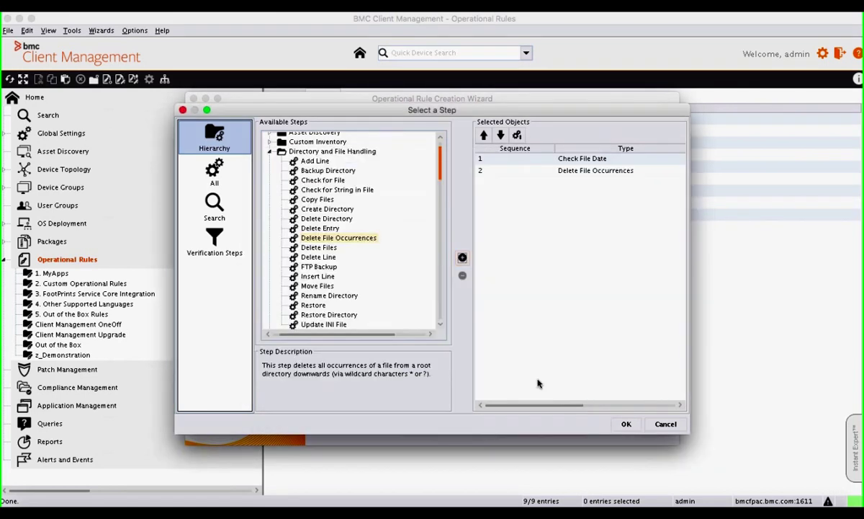
click(630, 425)
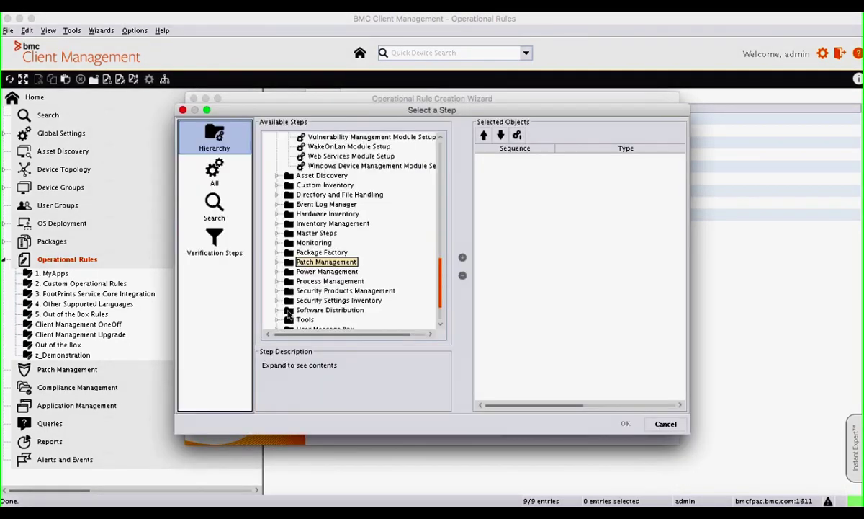
Browse the available operational rule steps back to the start of the list and collapse the Agent Configuration category.
scroll(297, 301, up, 5)
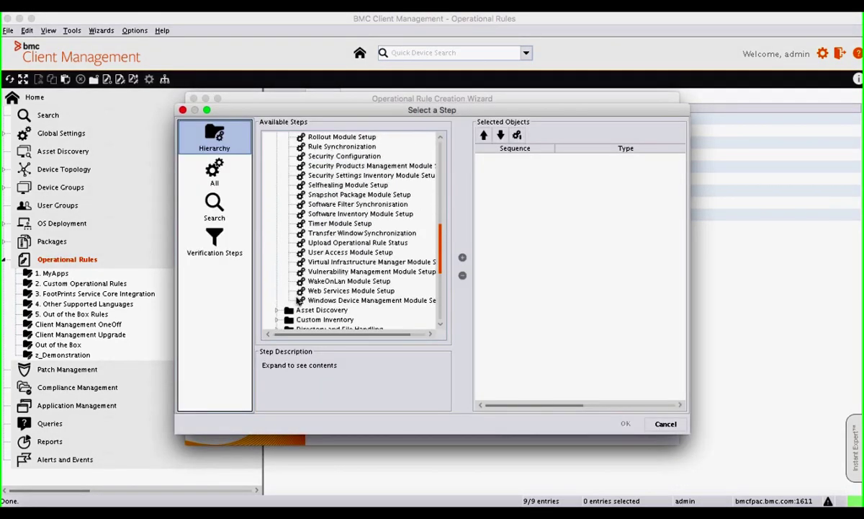
scroll(298, 301, up, 10)
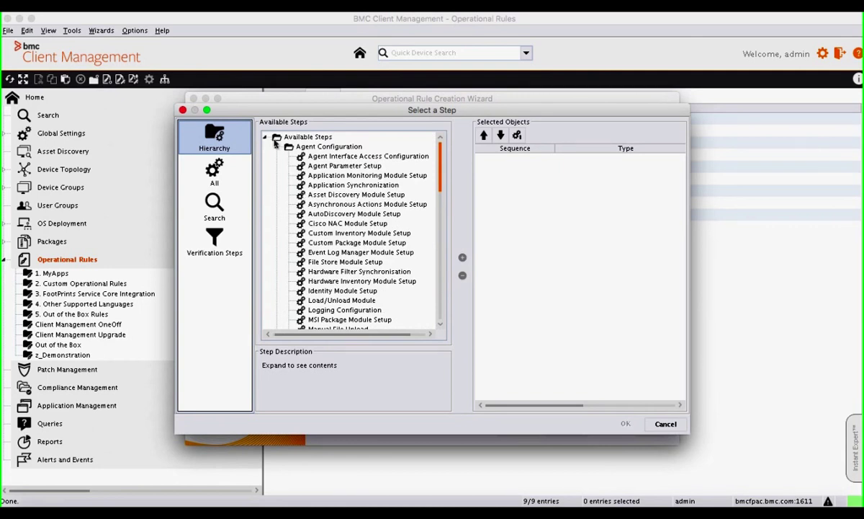
click(276, 146)
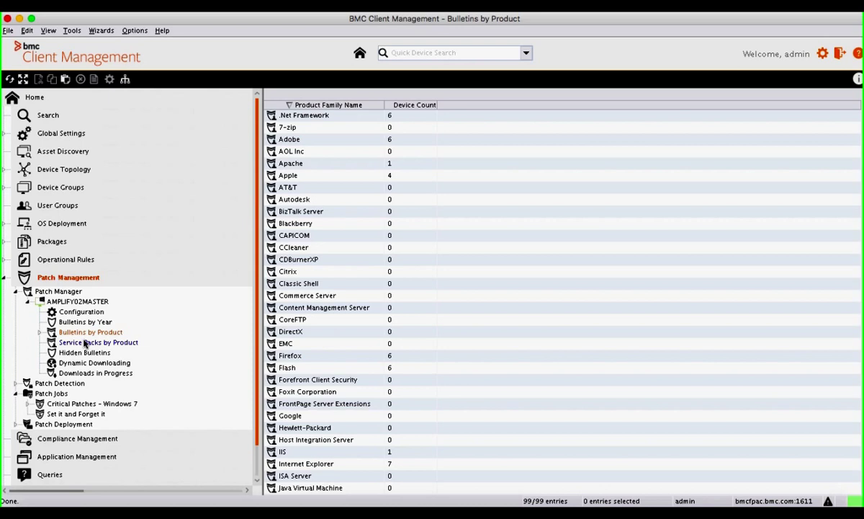
Look over the Patch Management branch, collapse it, and expand Compliance Management to view its compliance types.
click(4, 277)
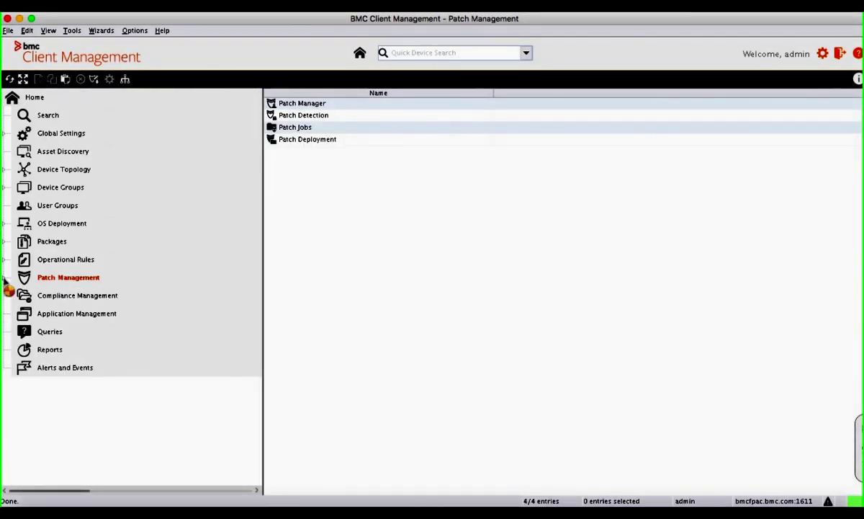
click(4, 279)
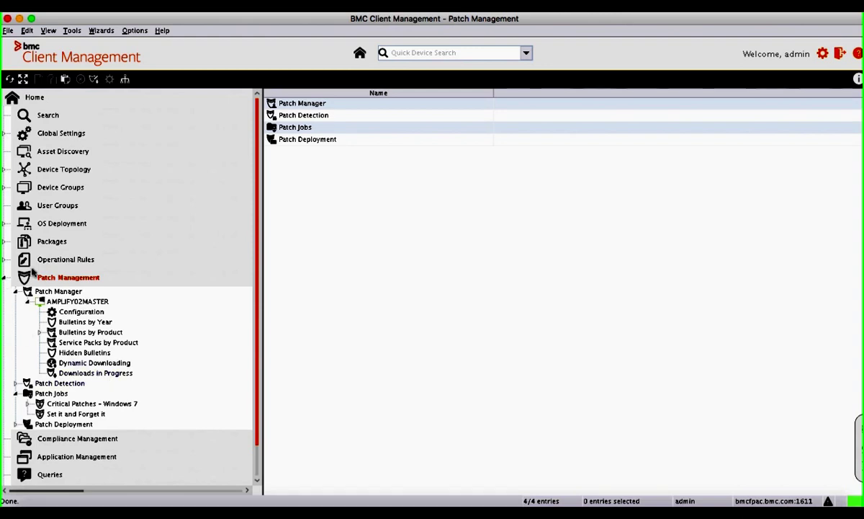
click(4, 277)
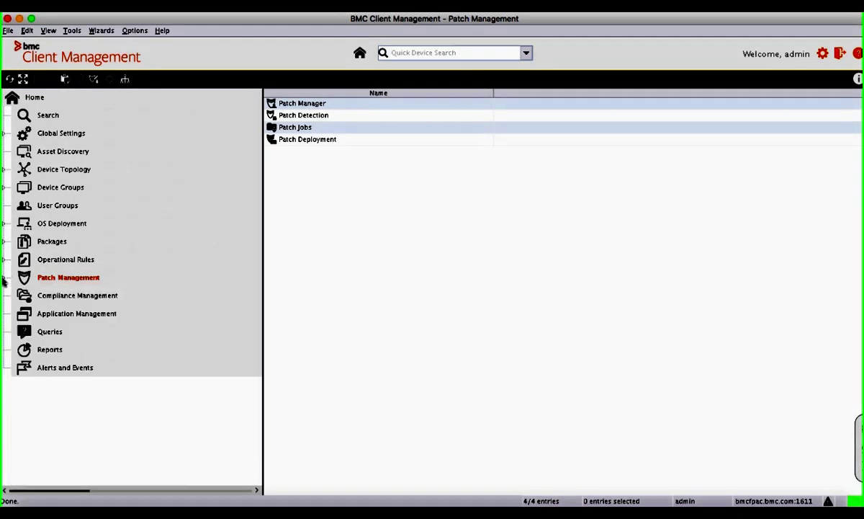
double_click(45, 299)
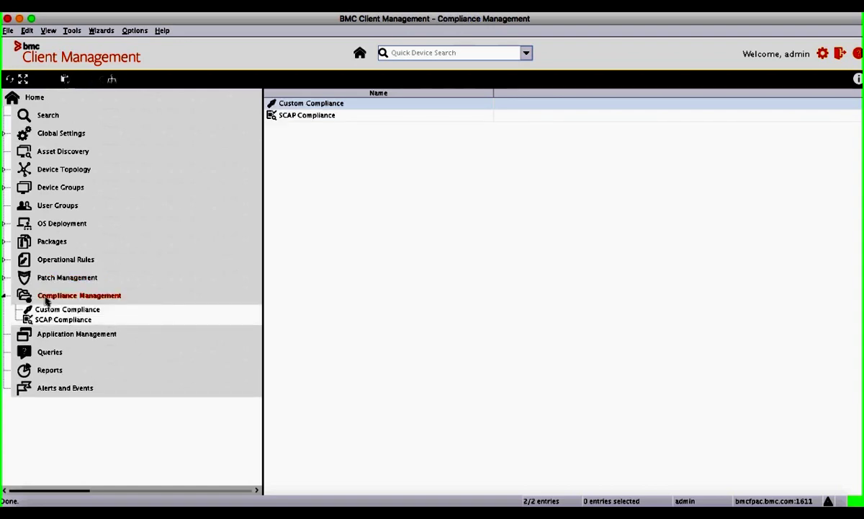
Expand Patch Management and look through the product families listed under the patch manager's Bulletins by Product.
double_click(43, 278)
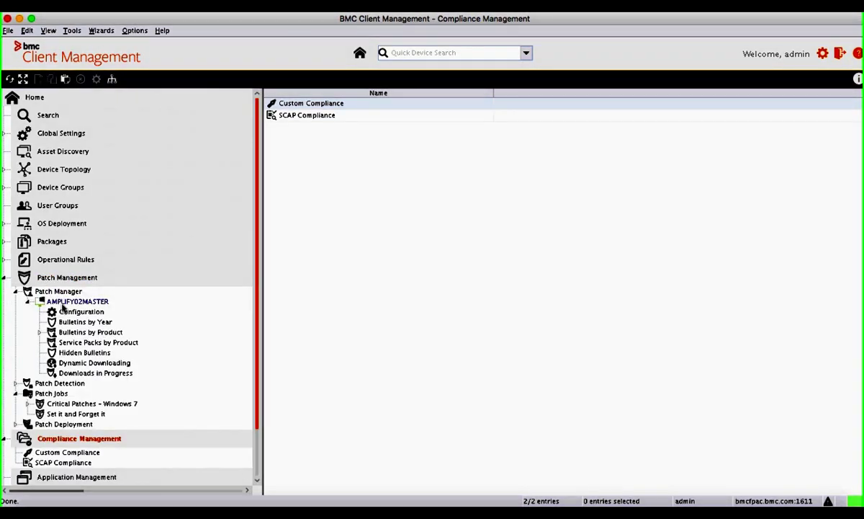
click(79, 332)
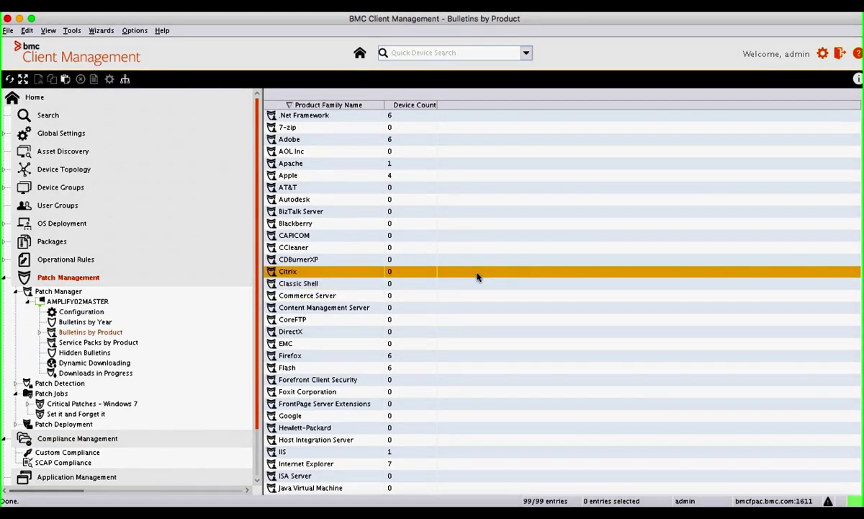
scroll(477, 277, down, 10)
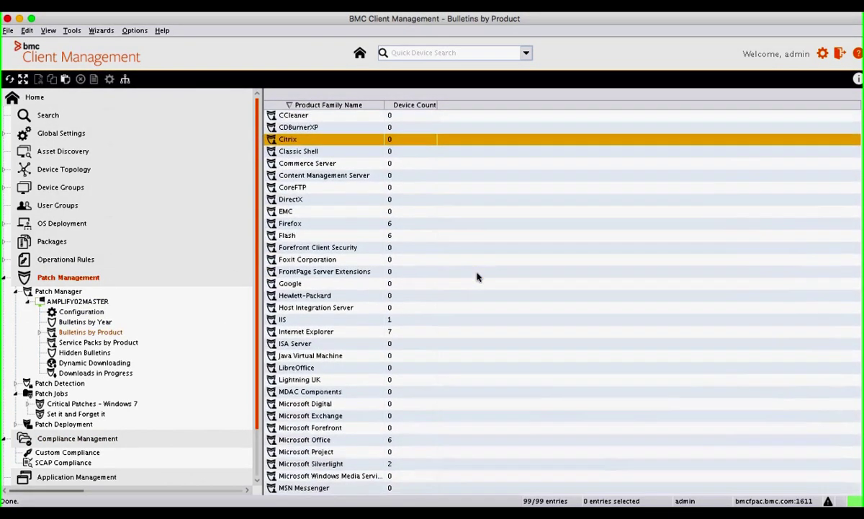
scroll(477, 276, down, 10)
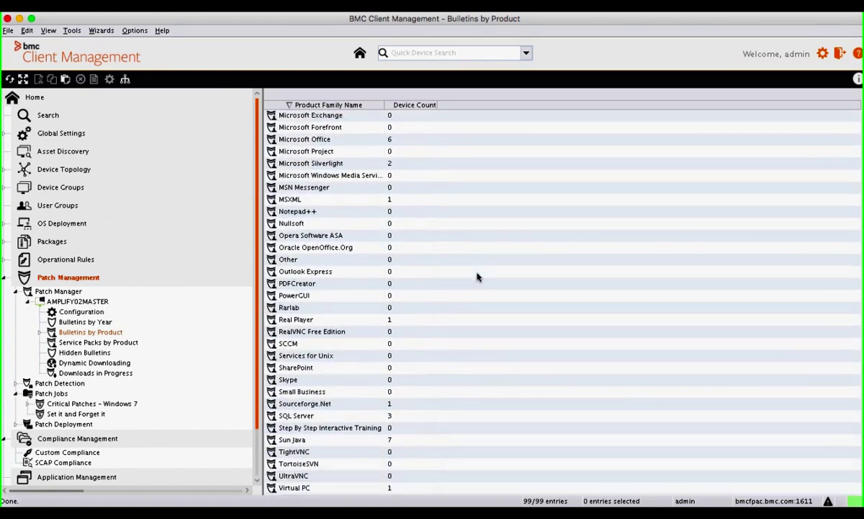
scroll(477, 276, up, 18)
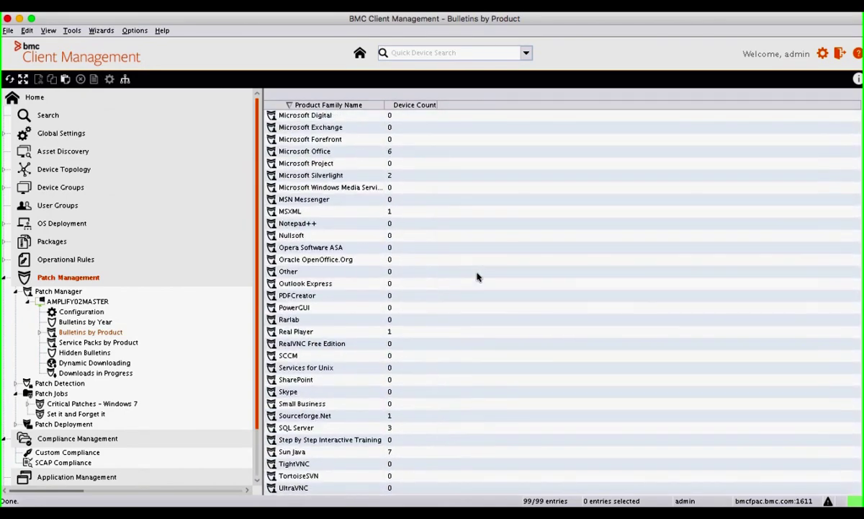
scroll(477, 277, up, 2)
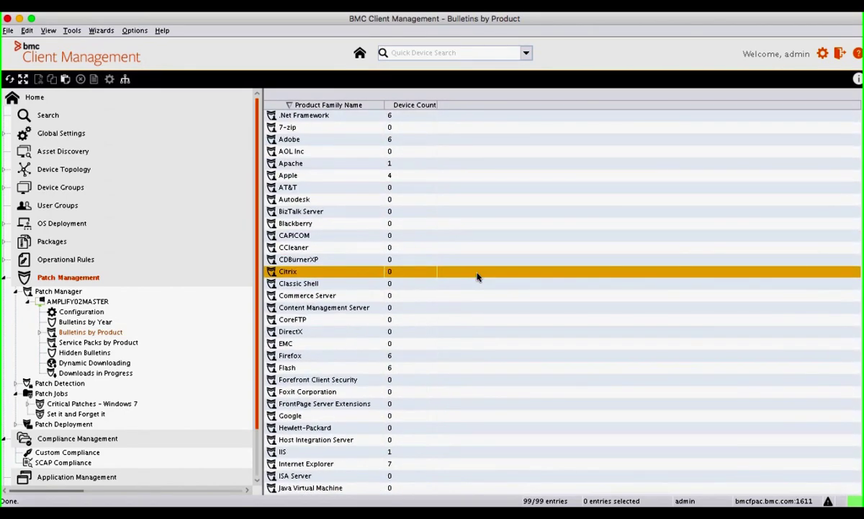
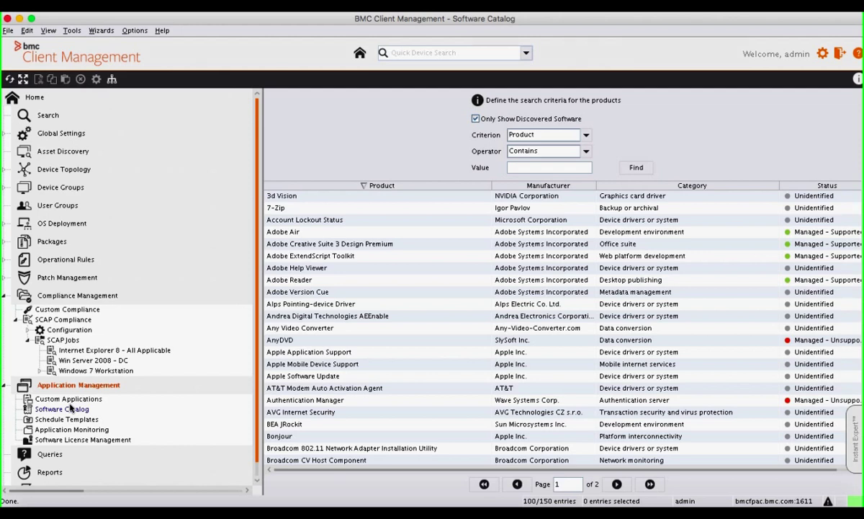
View Schedule Templates and Software License Management, and select the Adobe Creative Suite 3 license entry in the Adobe folder.
click(71, 420)
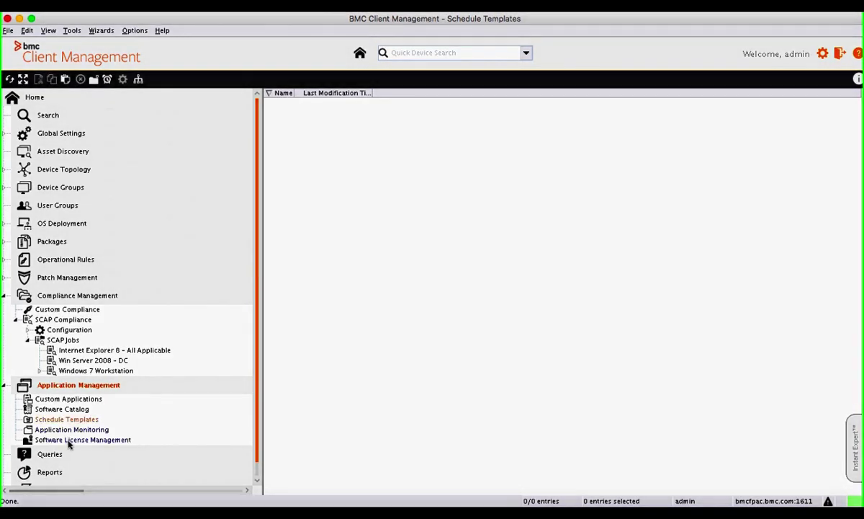
click(70, 441)
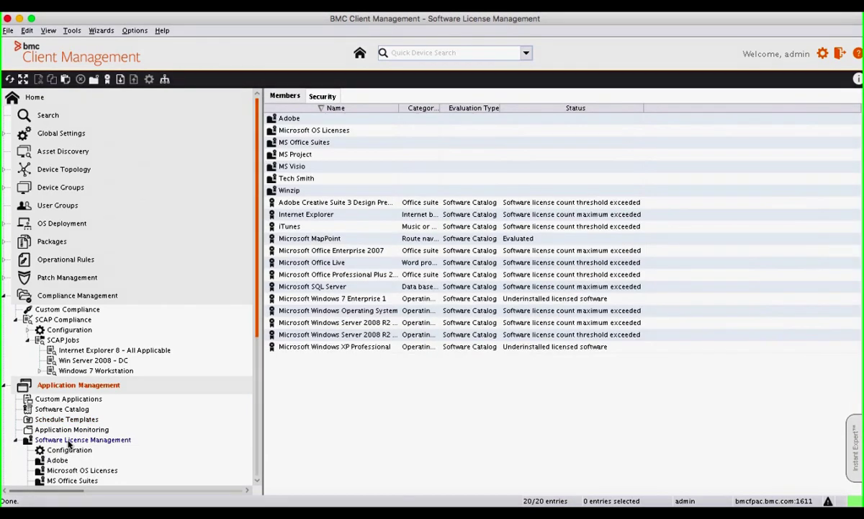
scroll(68, 442, down, 3)
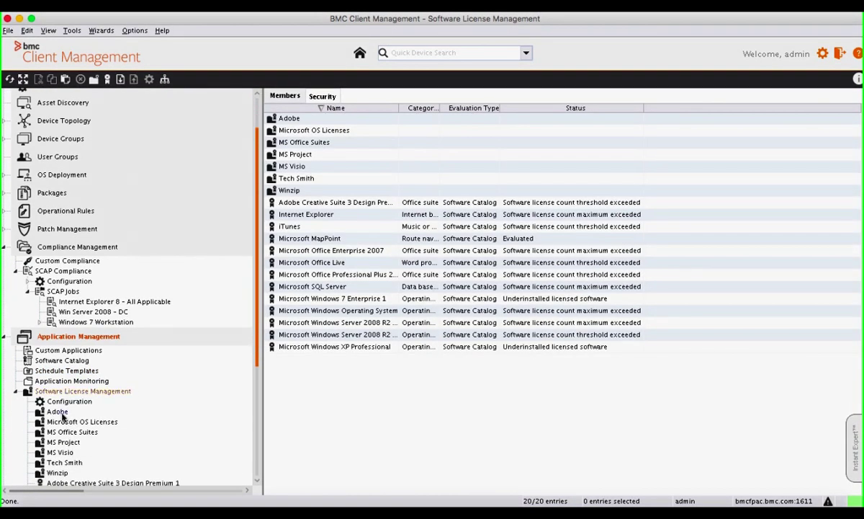
click(58, 412)
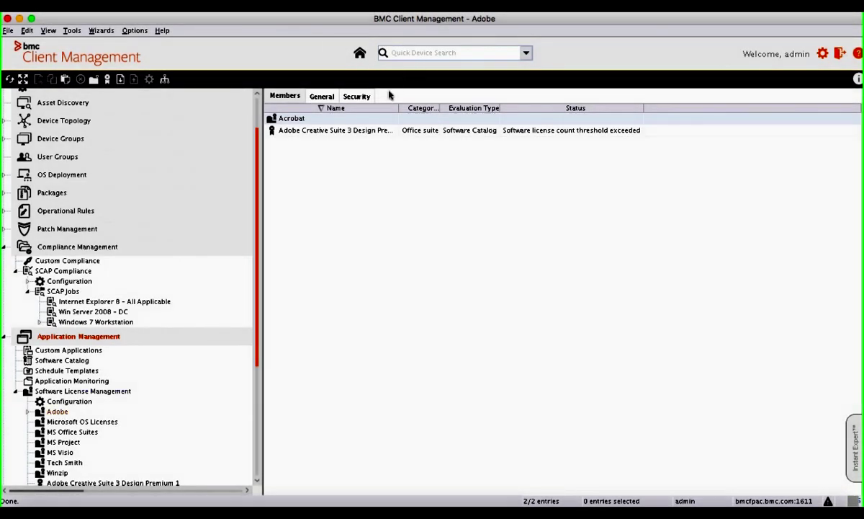
click(335, 133)
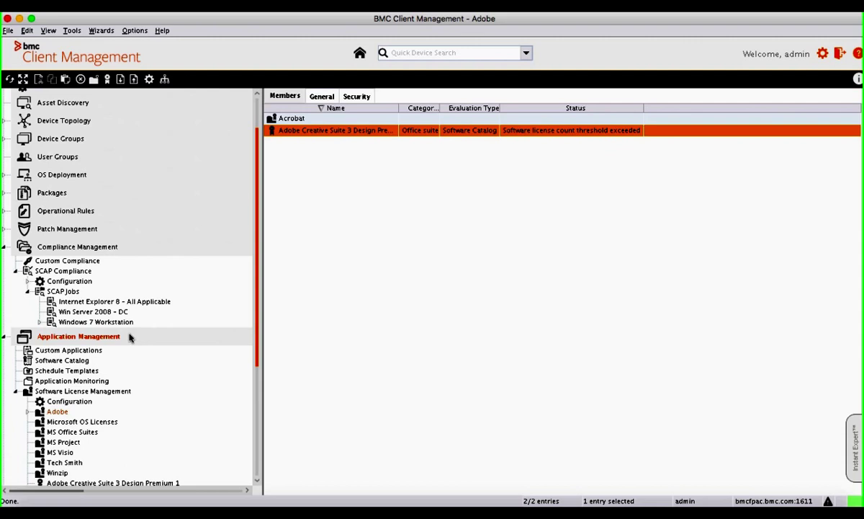
View the Application Monitoring members and select the first Adobe Creative Suite 3 entry.
scroll(131, 338, down, 1)
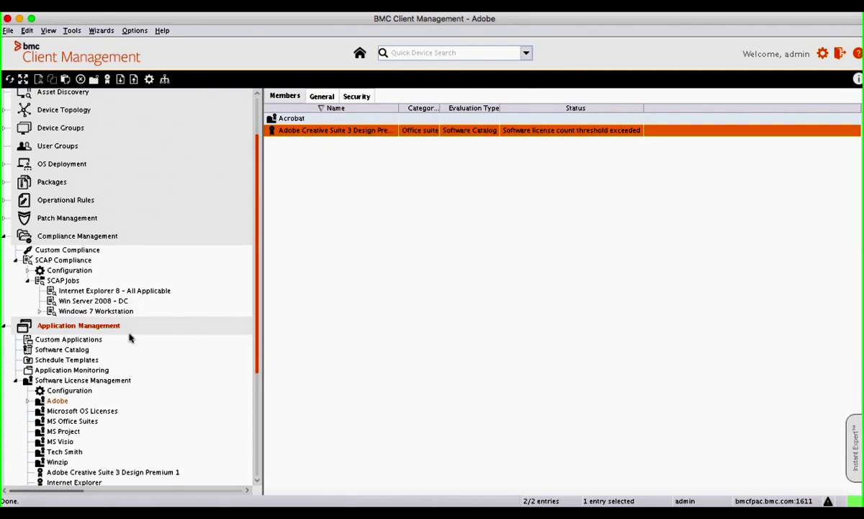
click(74, 370)
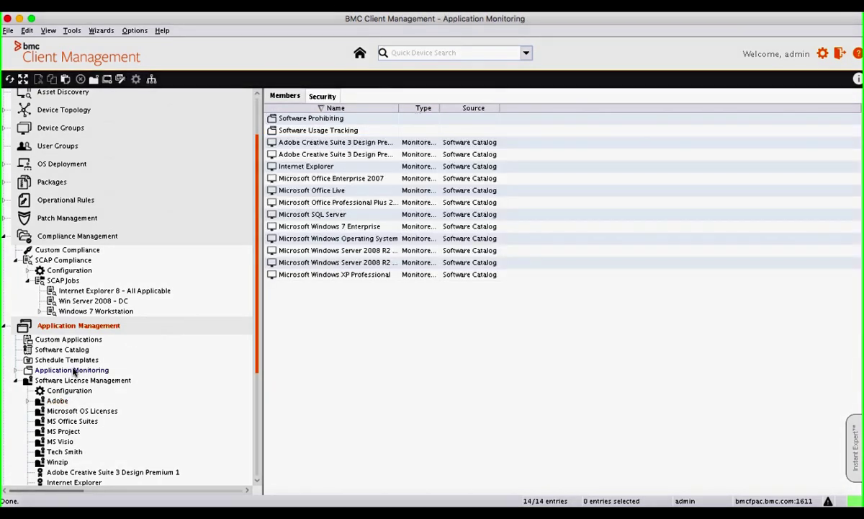
click(331, 143)
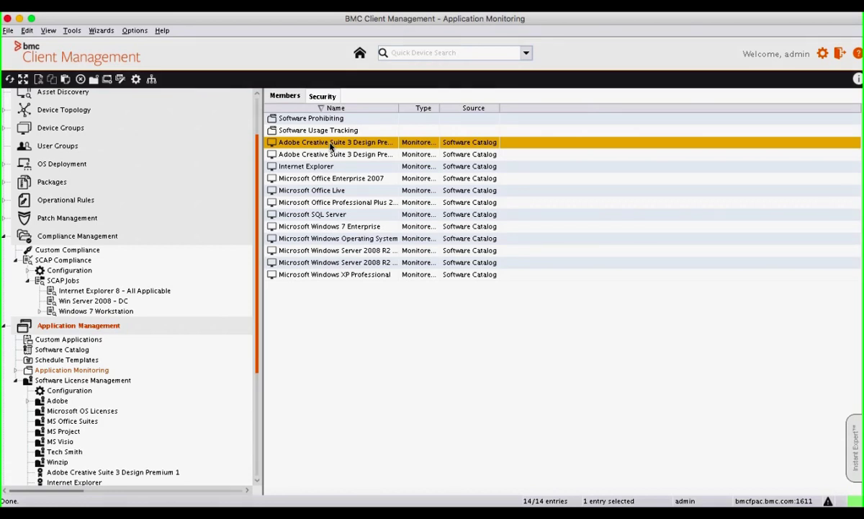
Under Schedule Templates, view the properties form for a new schedule template and dismiss it without creating one.
click(58, 359)
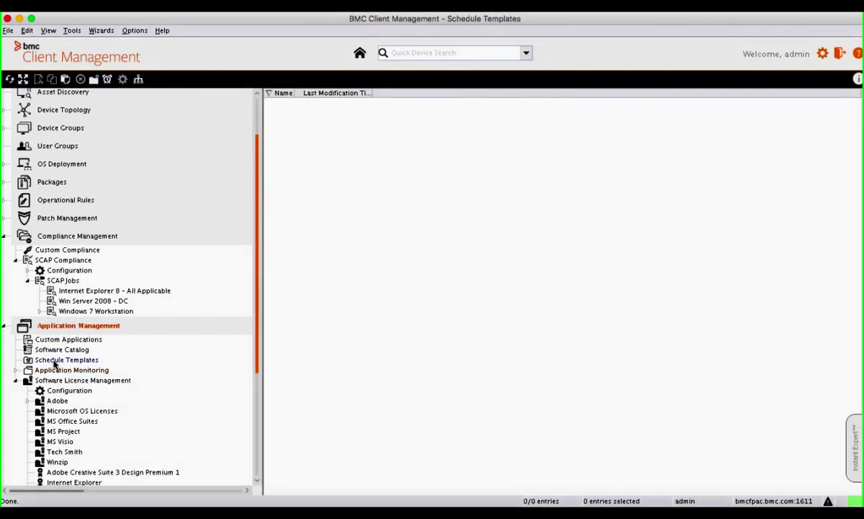
key(ctrl+n)
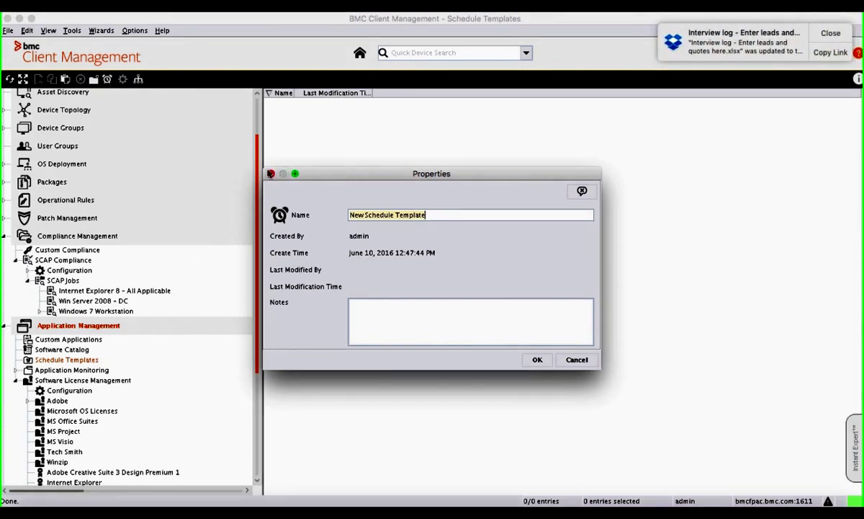
click(271, 174)
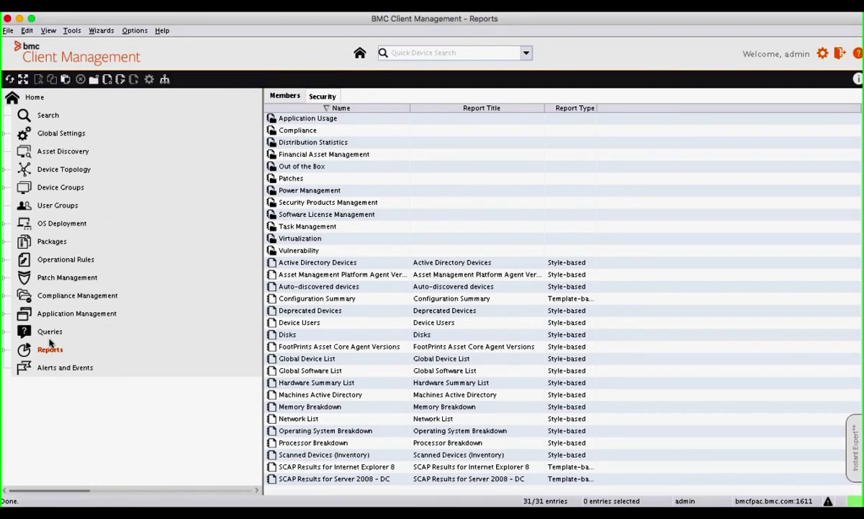
Look over the query folders under Queries and return to the Reports list.
click(50, 340)
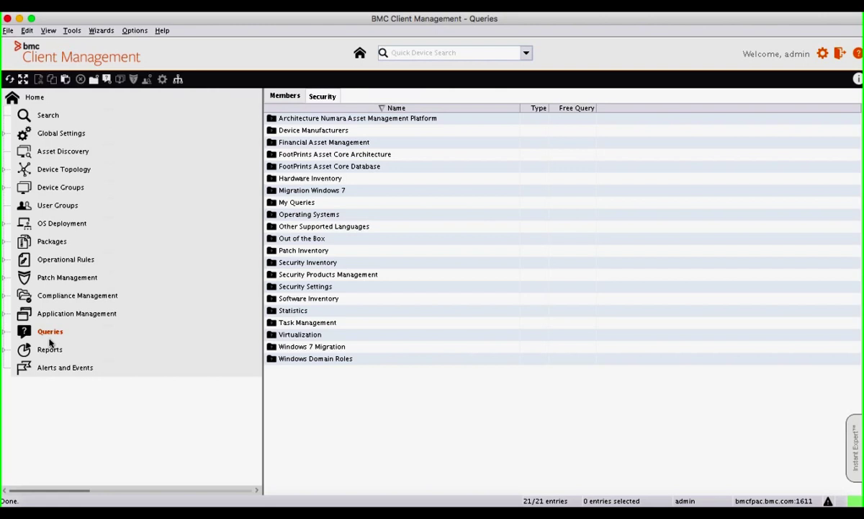
click(51, 347)
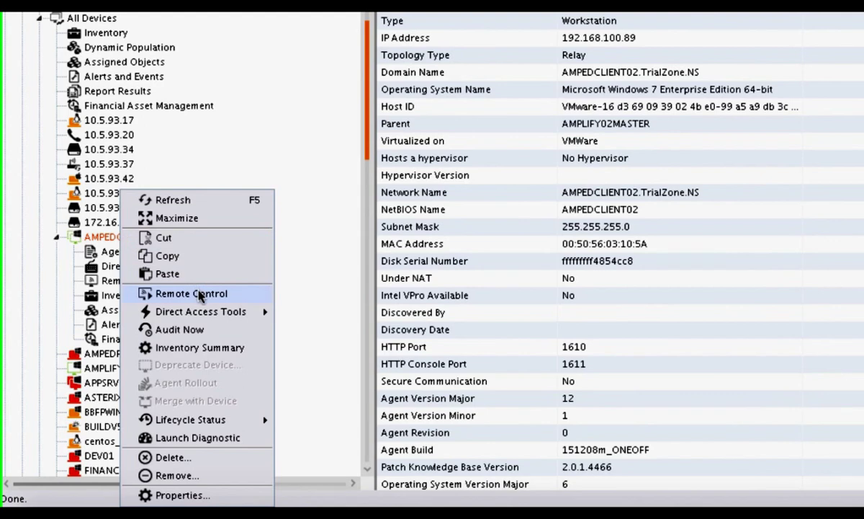
View the running processes of AMPEDCLIENT02 with the Process Management direct access tool and check the actions available for a process.
mouse_move(202, 312)
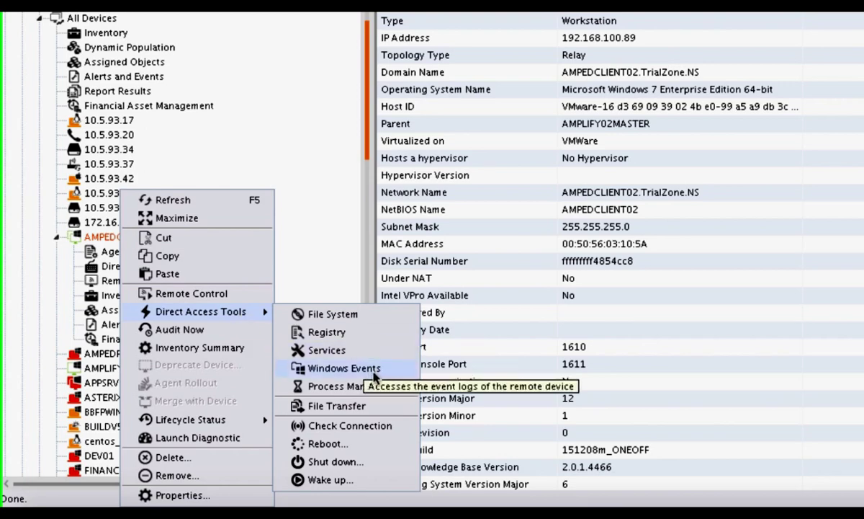
click(345, 386)
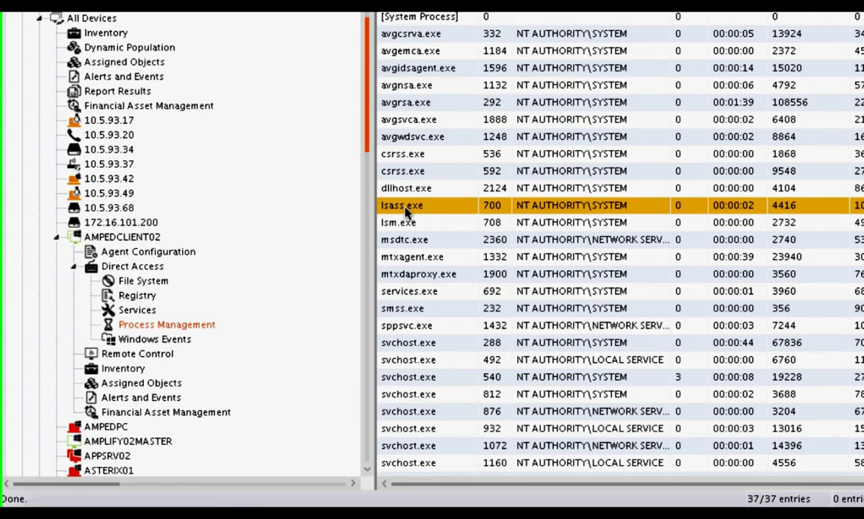
right_click(399, 191)
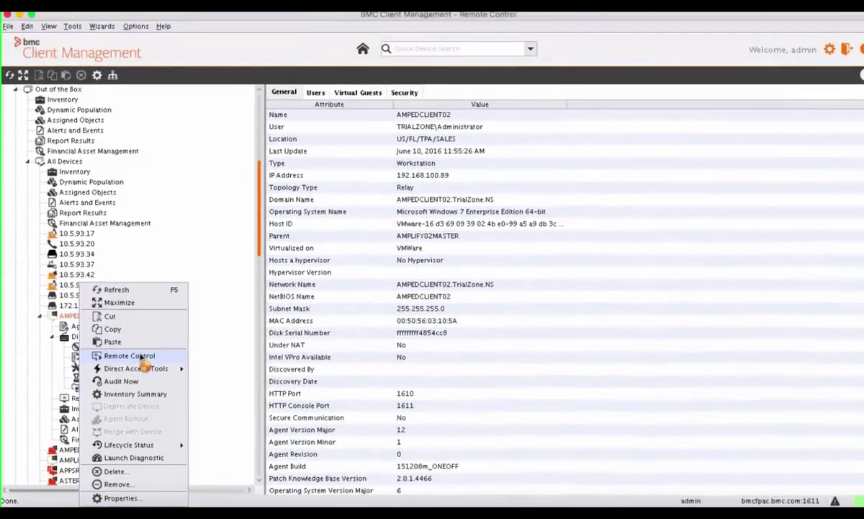
Start a remote control session on AMPEDCLIENT02, bring up its Windows logon prompt and log on with the account password.
click(129, 356)
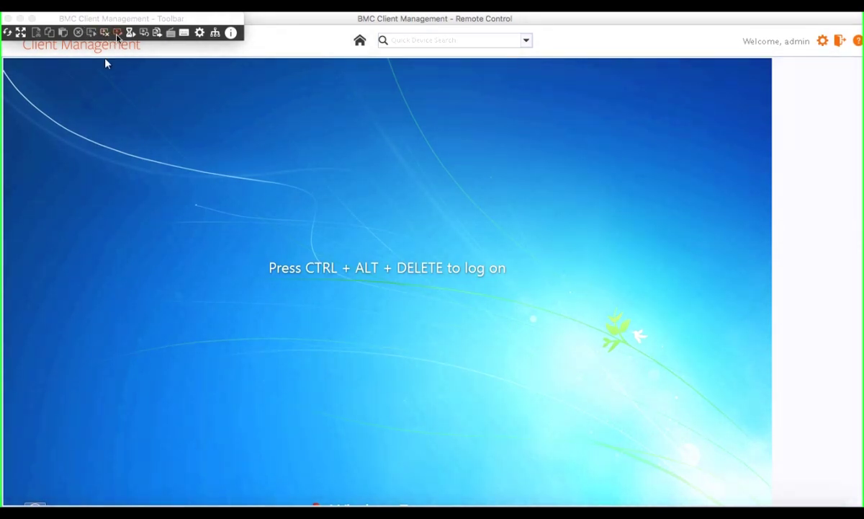
click(117, 33)
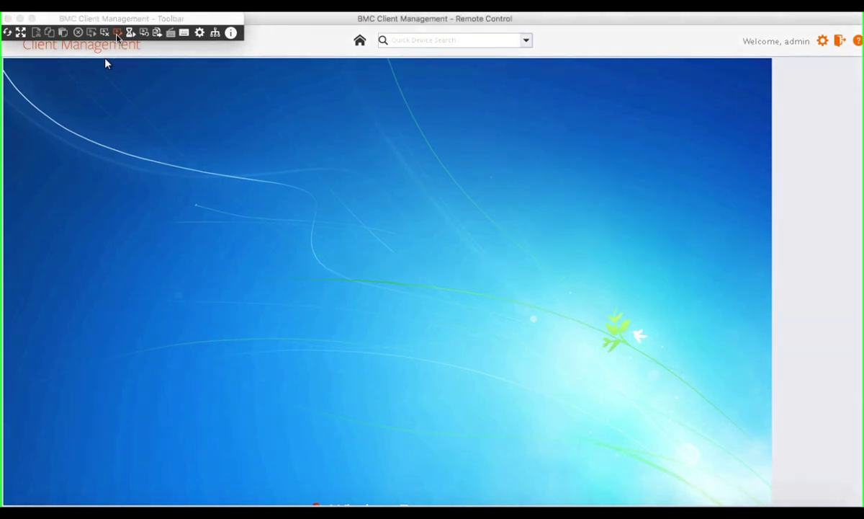
text(•••)
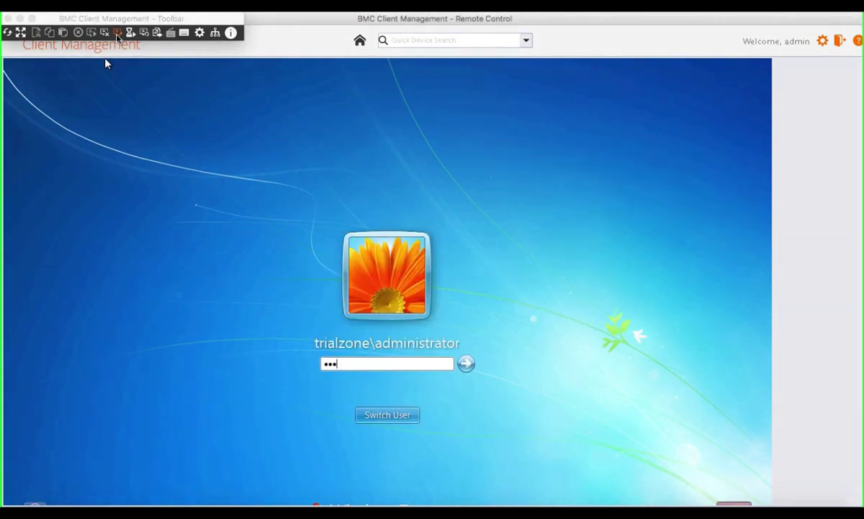
key(Return)
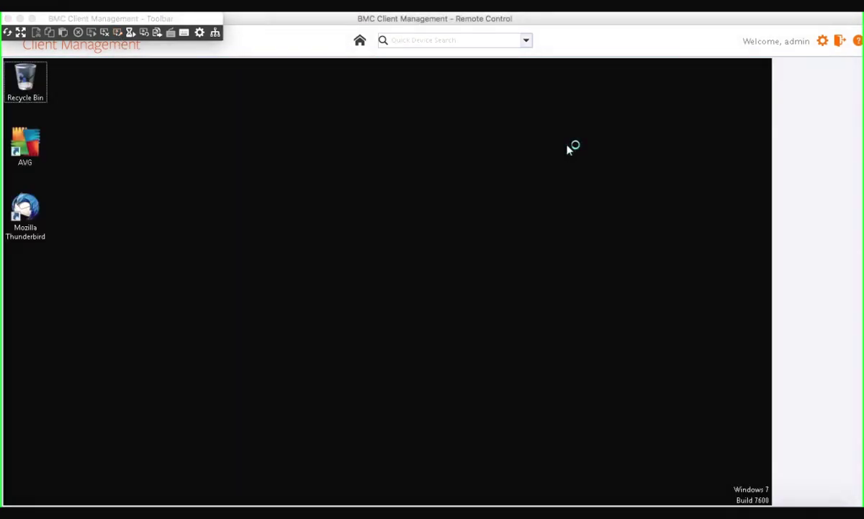